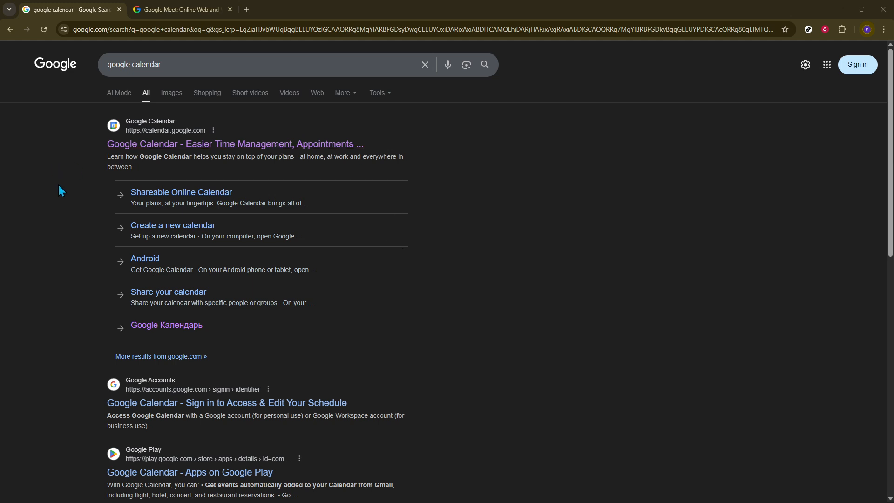
Step: Open Google Calendar from the search results and sign in with another account, entering its e-mail and password
left_click(129, 144)
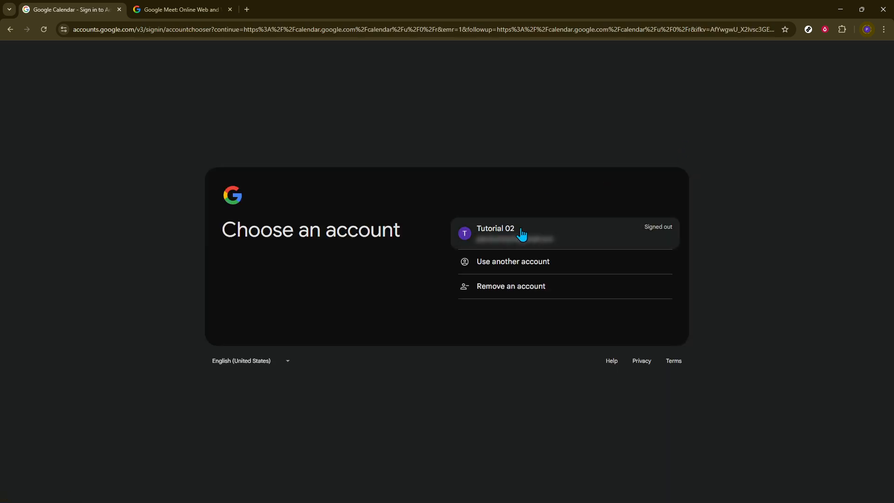
left_click(496, 262)
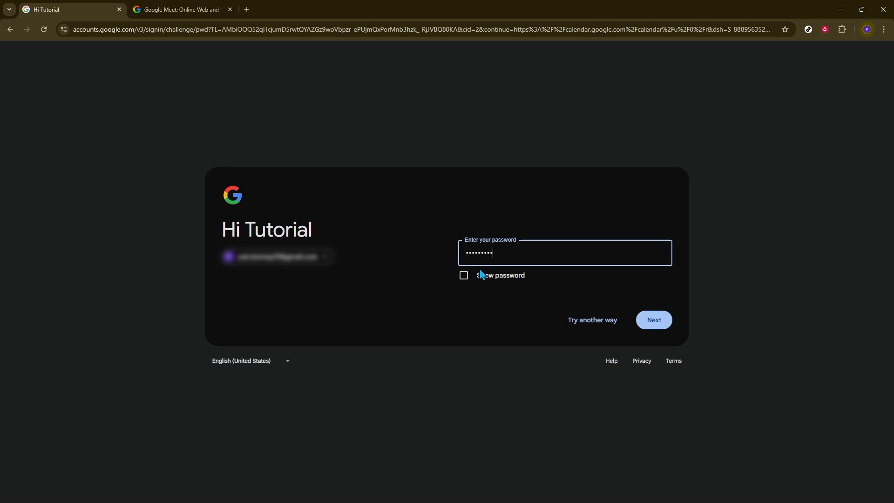
key("Return")
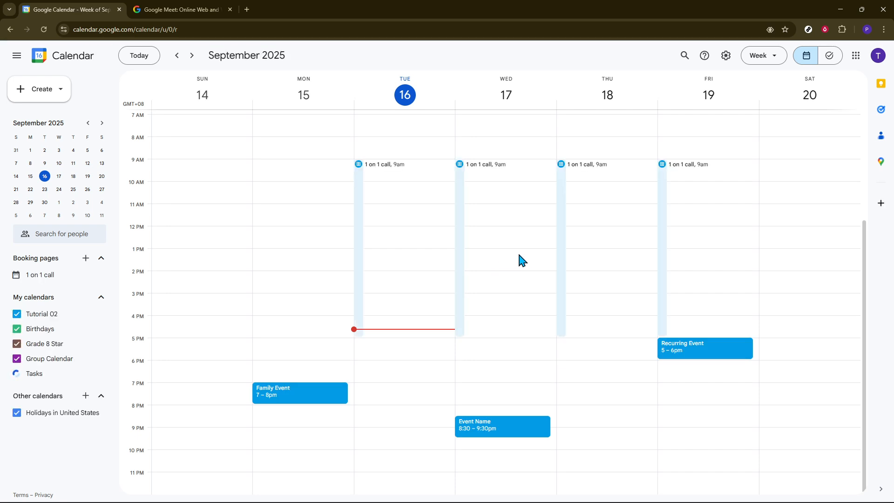
Step: Start a new calendar event titled "Math Class 101"
left_click(63, 98)
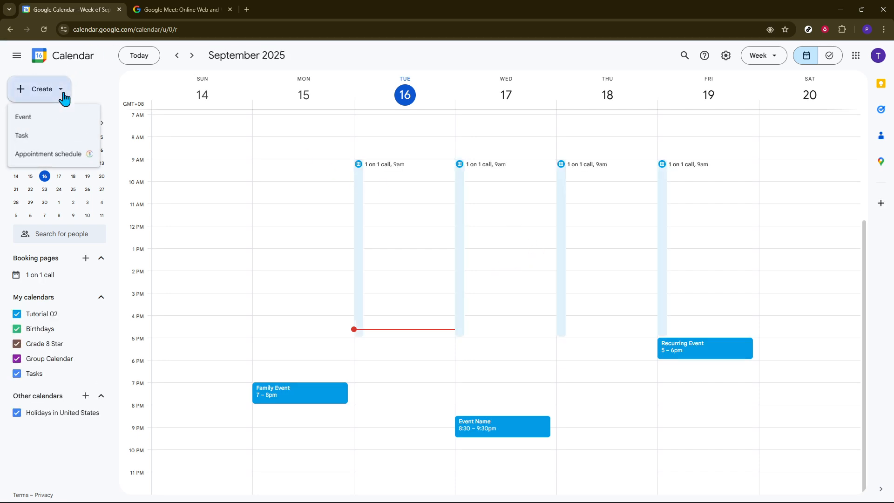
left_click(46, 116)
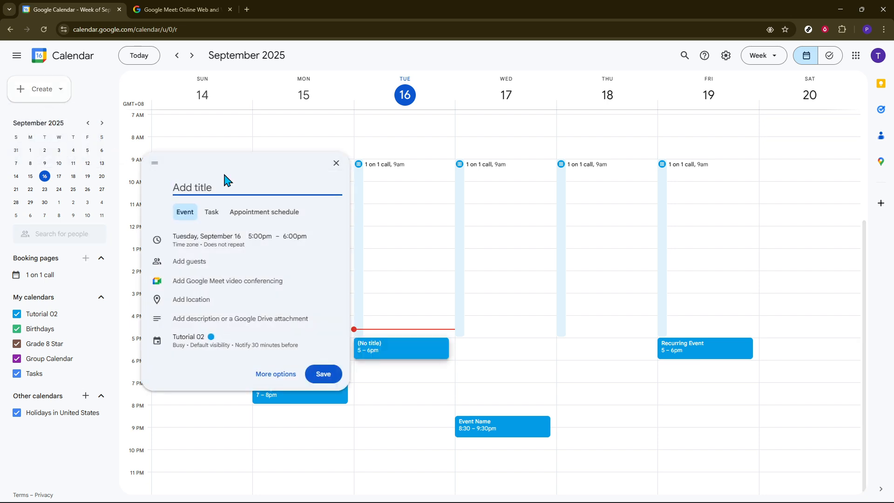
type("Math Class 101")
Step: Schedule the event for Saturday, September 20, starting at 2:00pm
left_click(201, 237)
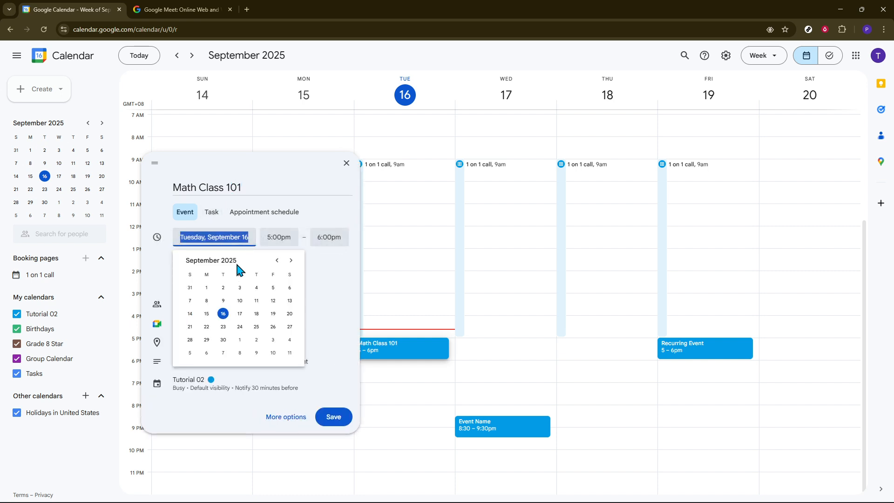
left_click(292, 318)
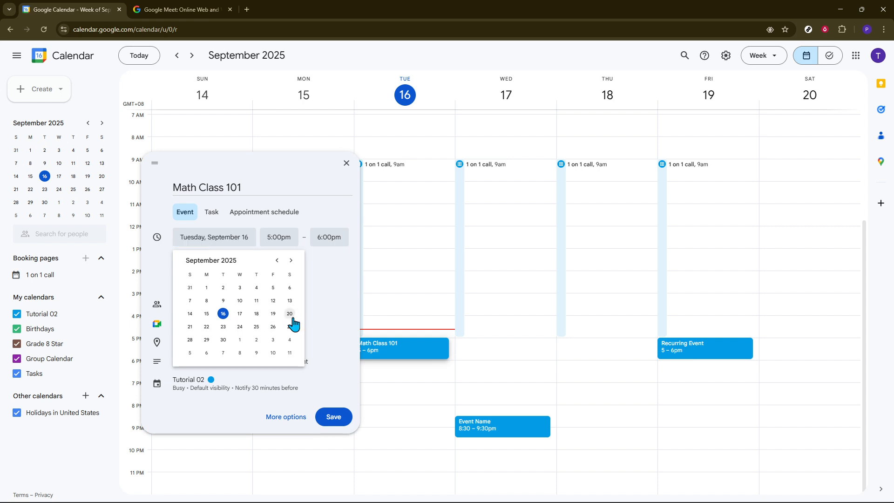
left_click(293, 318)
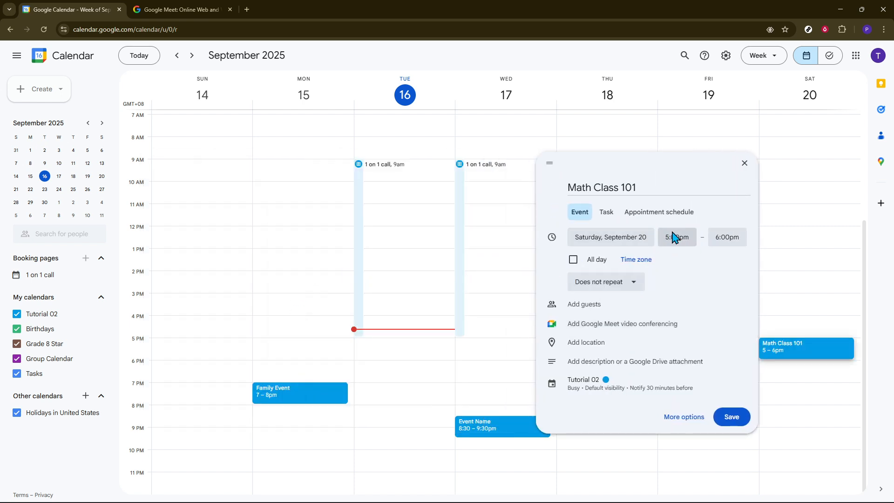
left_click(674, 237)
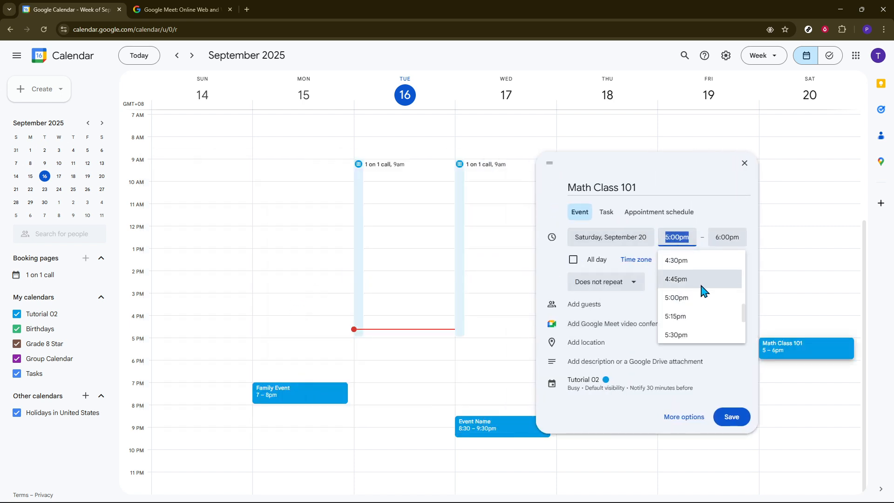
scroll(703, 289, "up", 4)
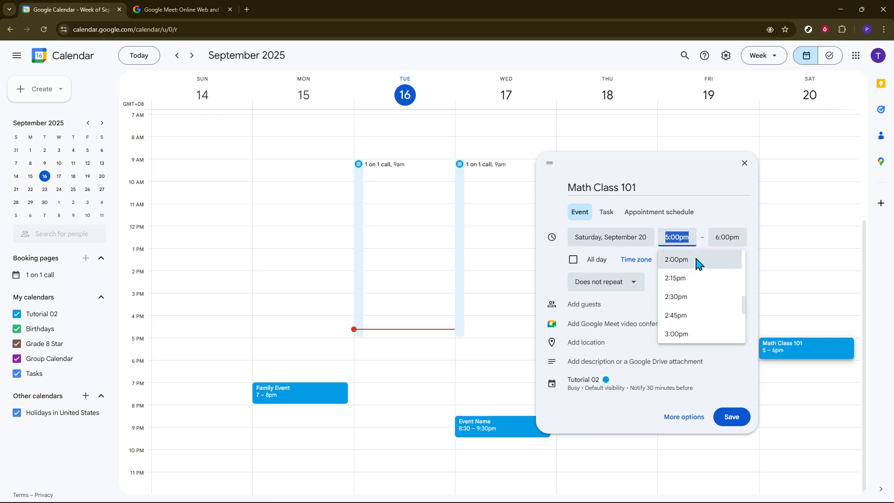
left_click(697, 262)
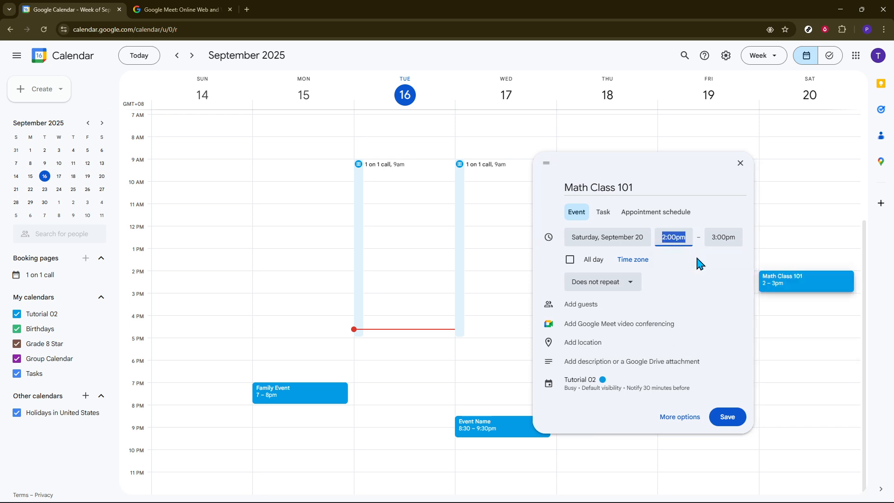
Step: Add a guest to the event by choosing the suggested e-mail address that starts with "pa"
left_click(595, 307)
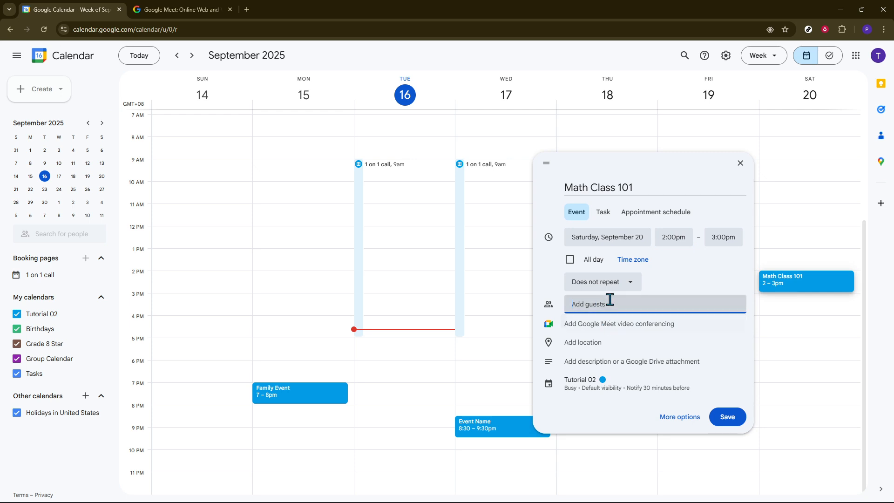
type("pa")
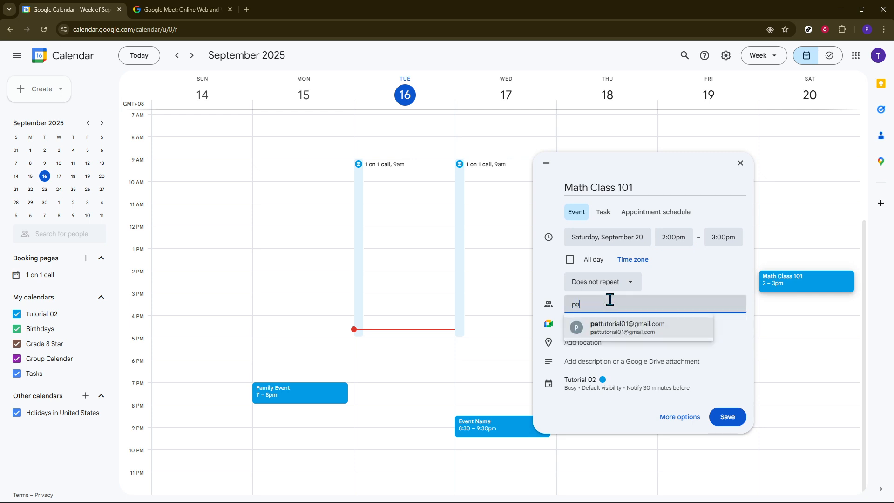
left_click(668, 341)
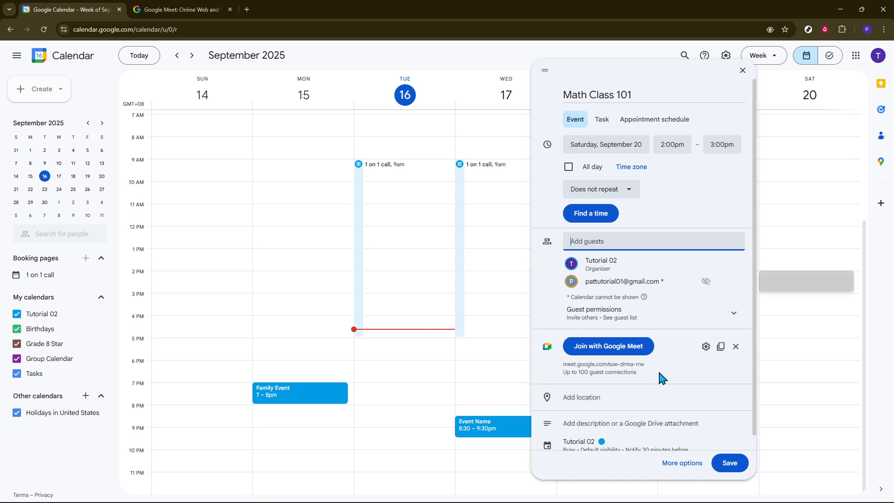
Step: Copy the event's Google Meet link, and save the event with invitation emails sent to the guests
left_click(594, 364)
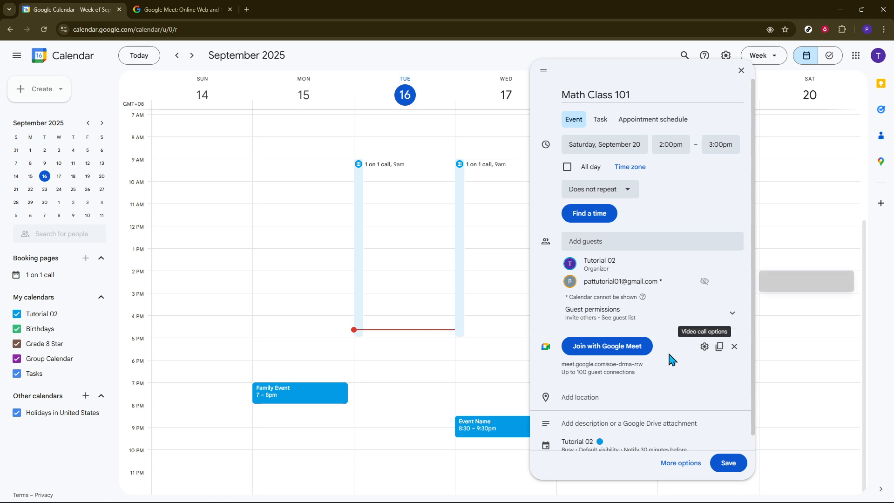
left_click(720, 349)
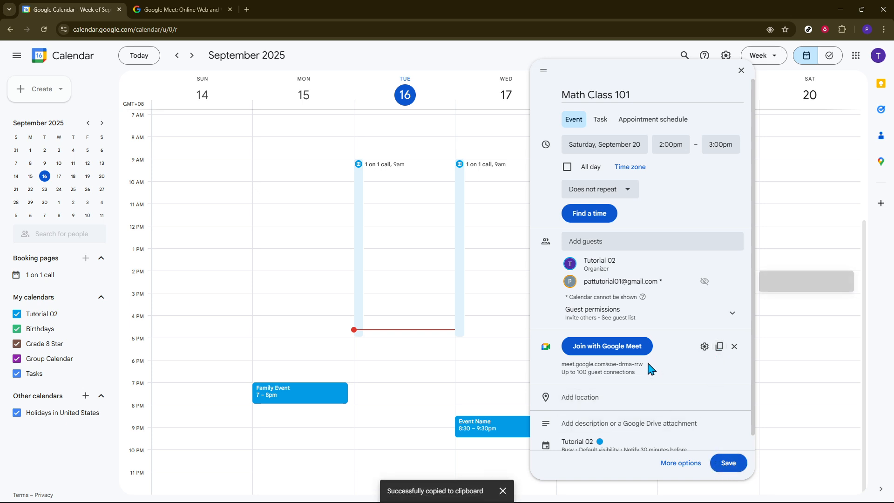
left_click_drag(651, 368, 560, 370)
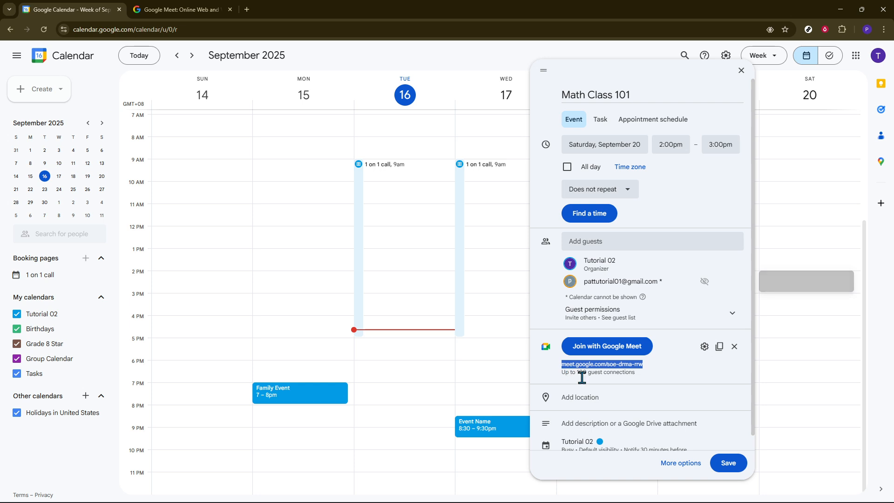
left_click(727, 462)
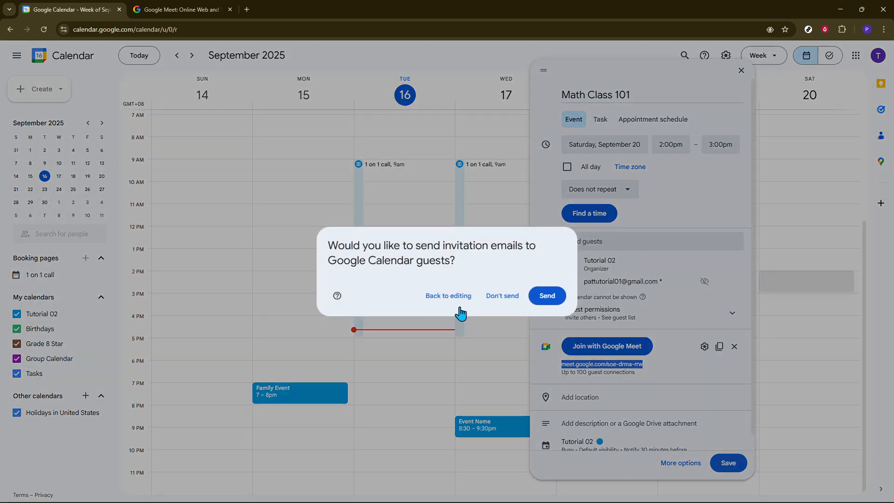
left_click(547, 296)
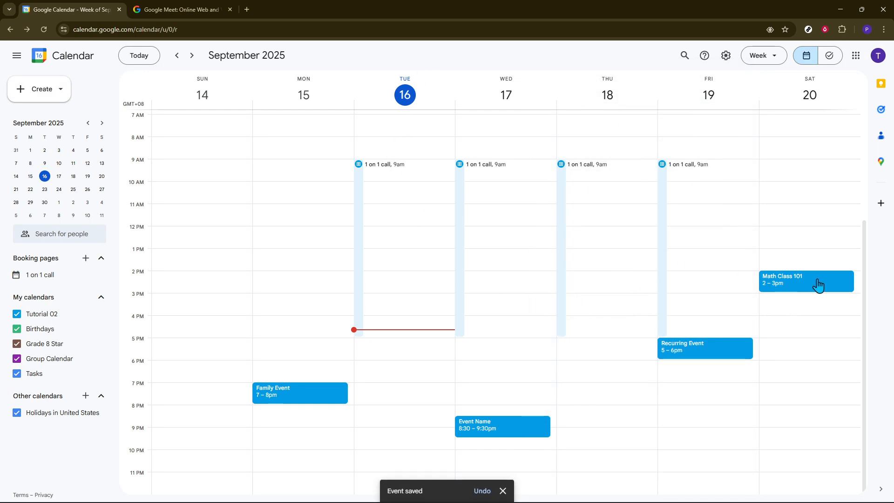
Step: Select the Meet link in the saved Math Class 101 event, and switch to the Google Meet page and sign in
left_click(802, 291)
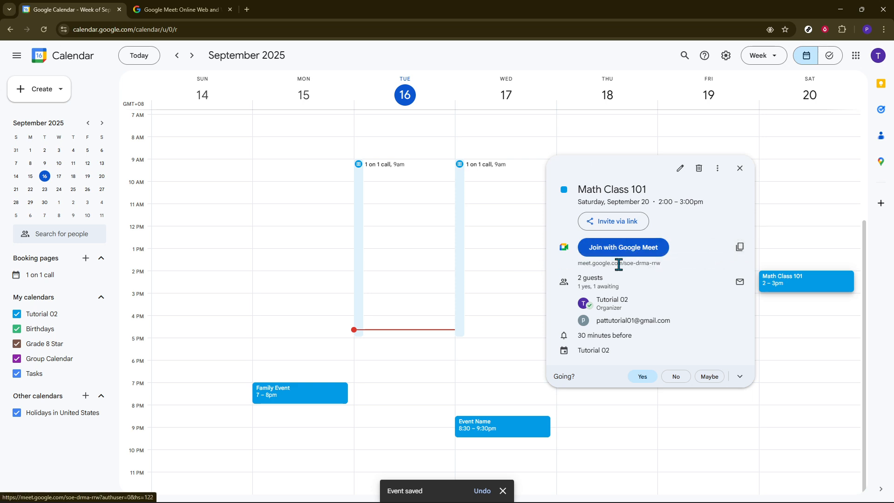
left_click_drag(660, 265, 583, 264)
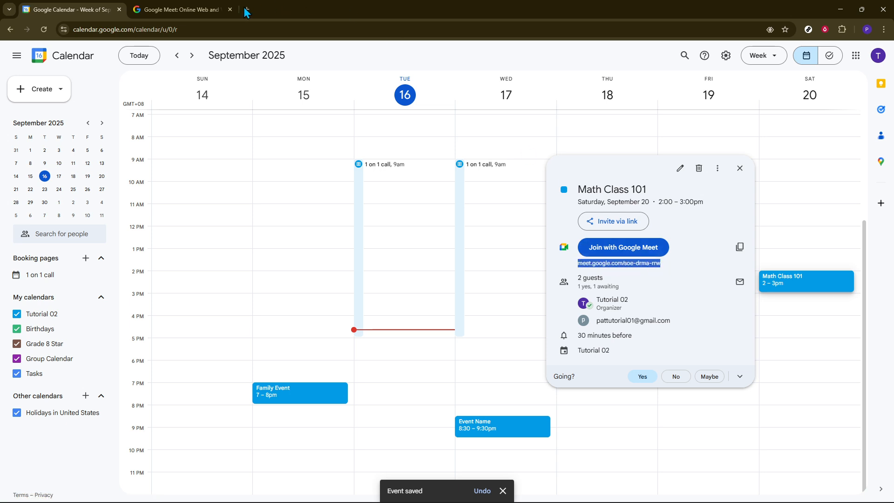
left_click(191, 9)
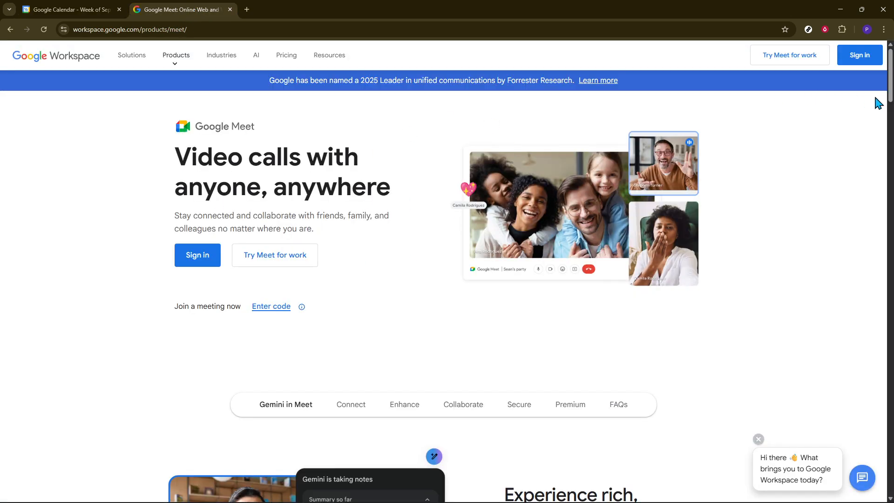
left_click(874, 60)
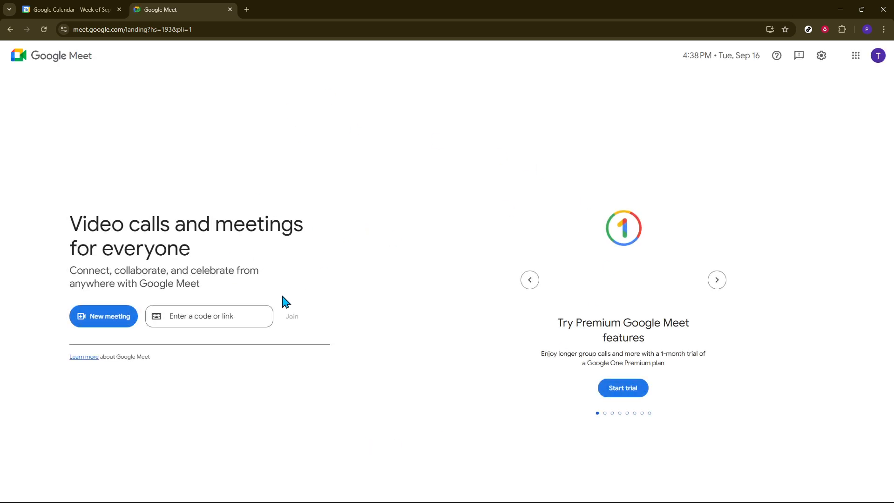
Step: Paste the copied meeting link into Google Meet and join the Math Class 101 call anyway, ahead of its scheduled time
left_click(252, 313)
key("ctrl+v")
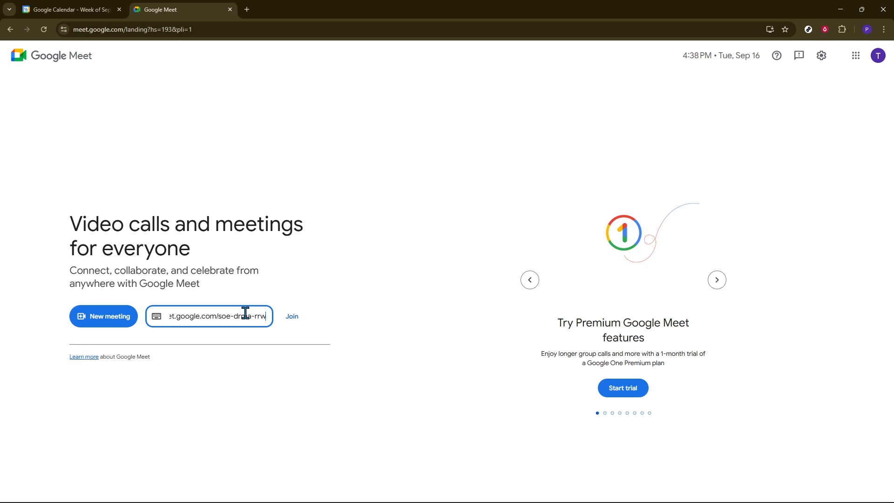
left_click(292, 319)
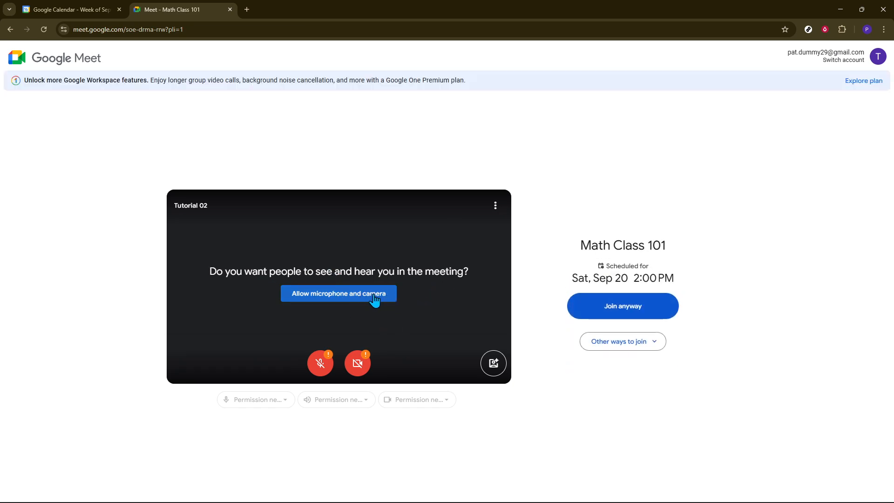
left_click(656, 350)
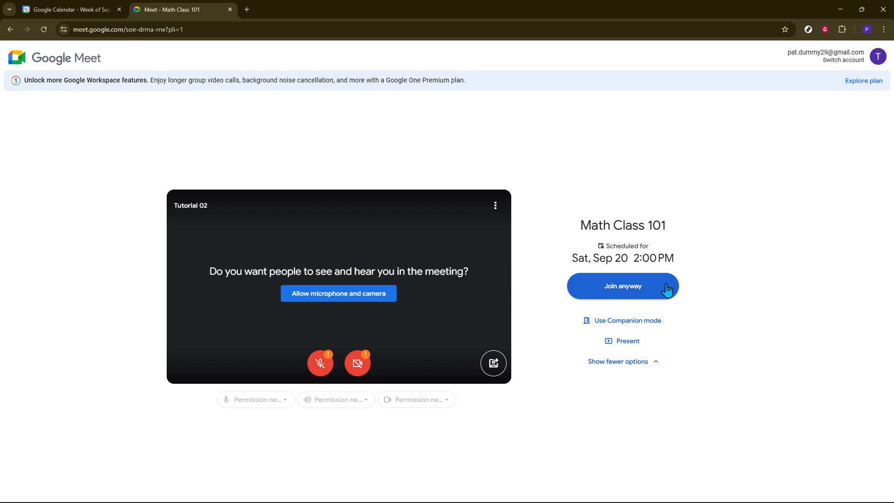
left_click(641, 293)
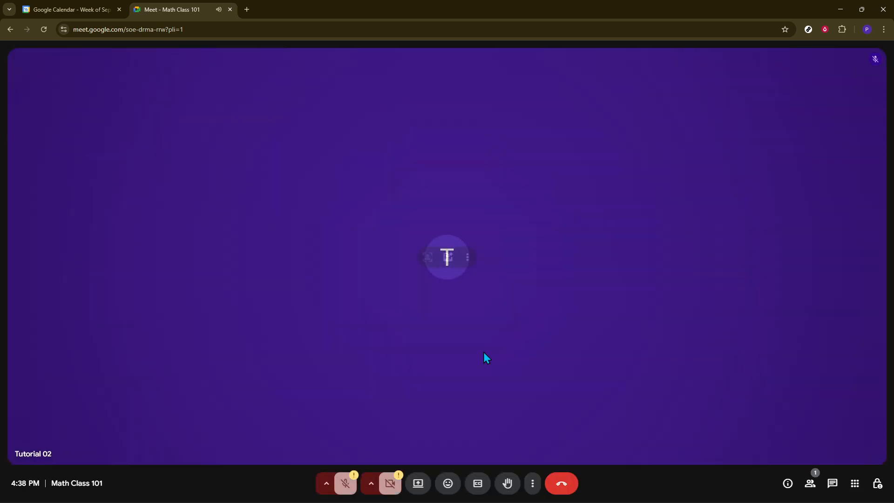
Step: Examine the additional options available in the Math Class 101 call, and close them
left_click(532, 484)
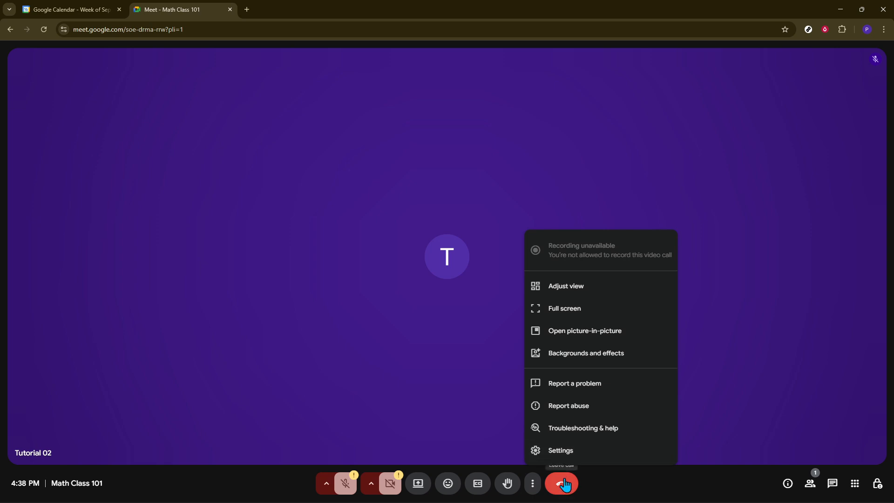
mouse_move(301, 269)
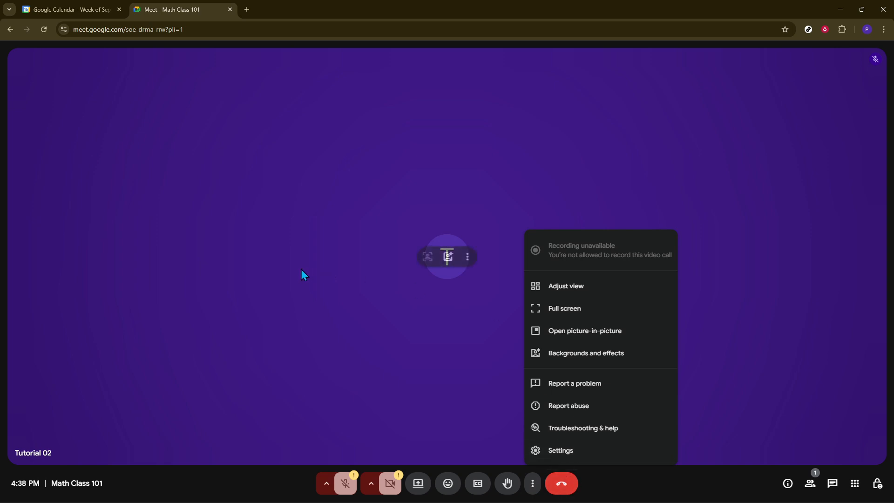
left_click(301, 269)
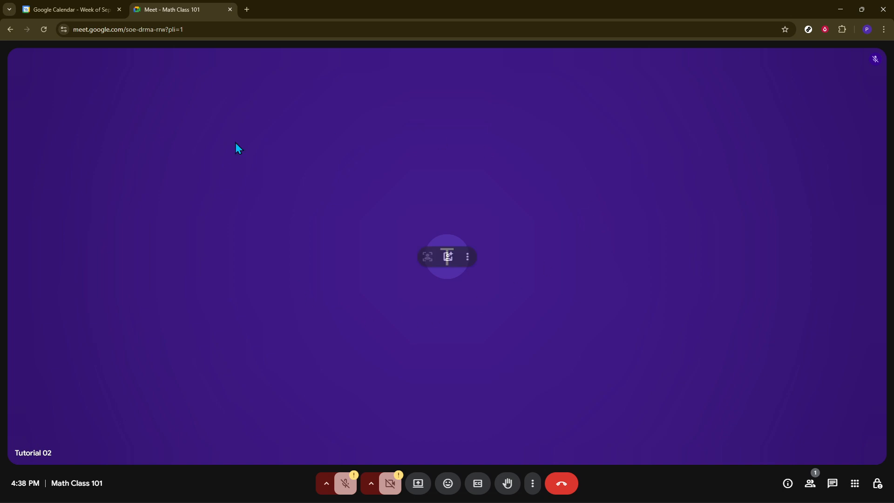